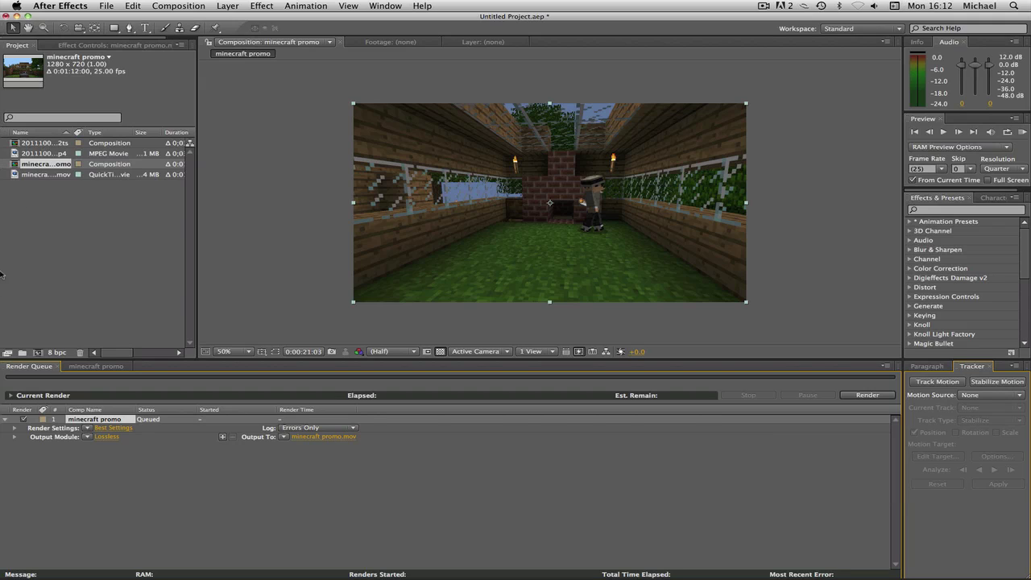
- With the playhead at 0:00:14:23, add the minecraft promo composition to the render queue again
{"action": "left_click", "coordinate": [108, 368]}
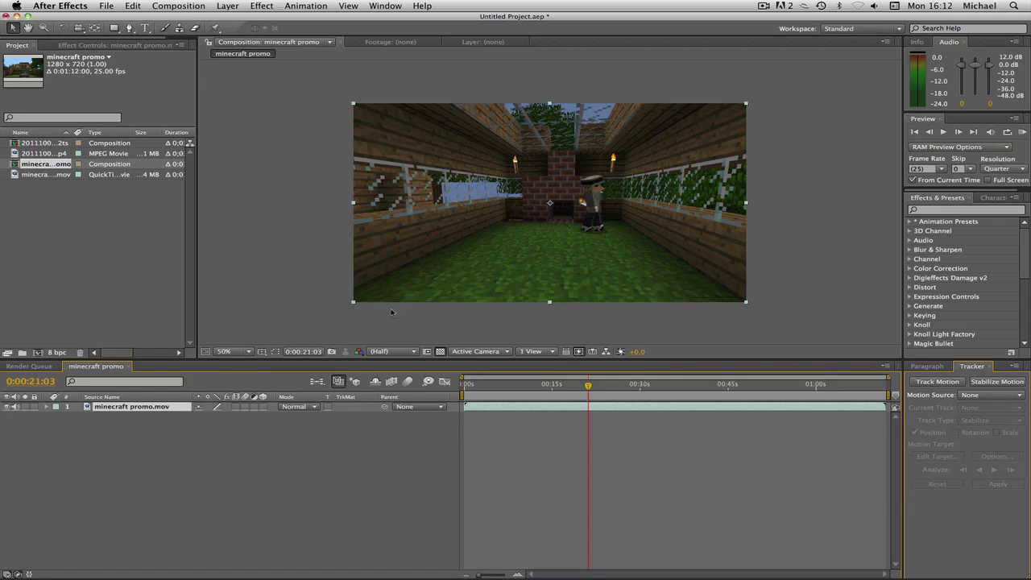
{"action": "left_click", "coordinate": [557, 494]}
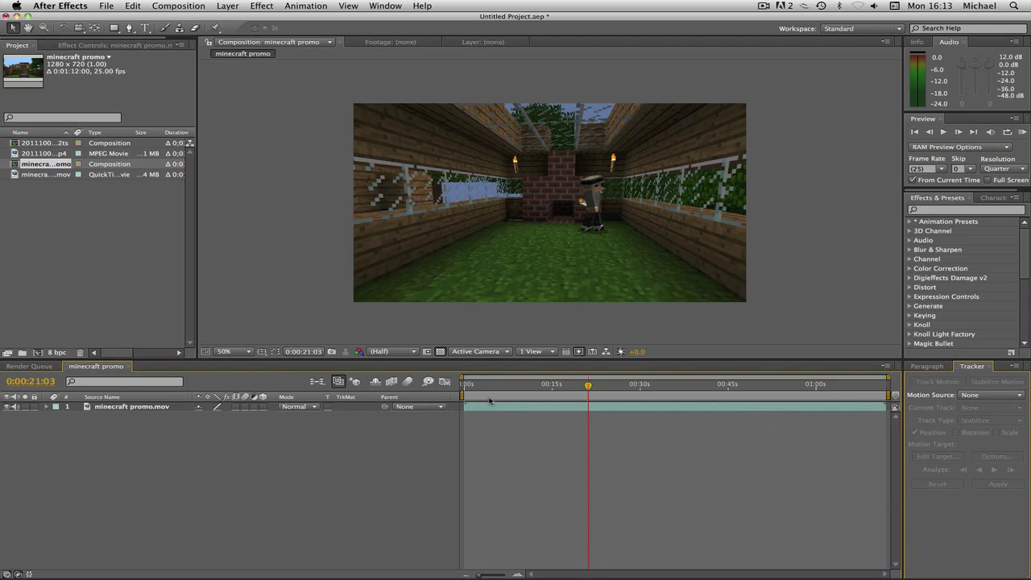
{"action": "left_click", "coordinate": [523, 408]}
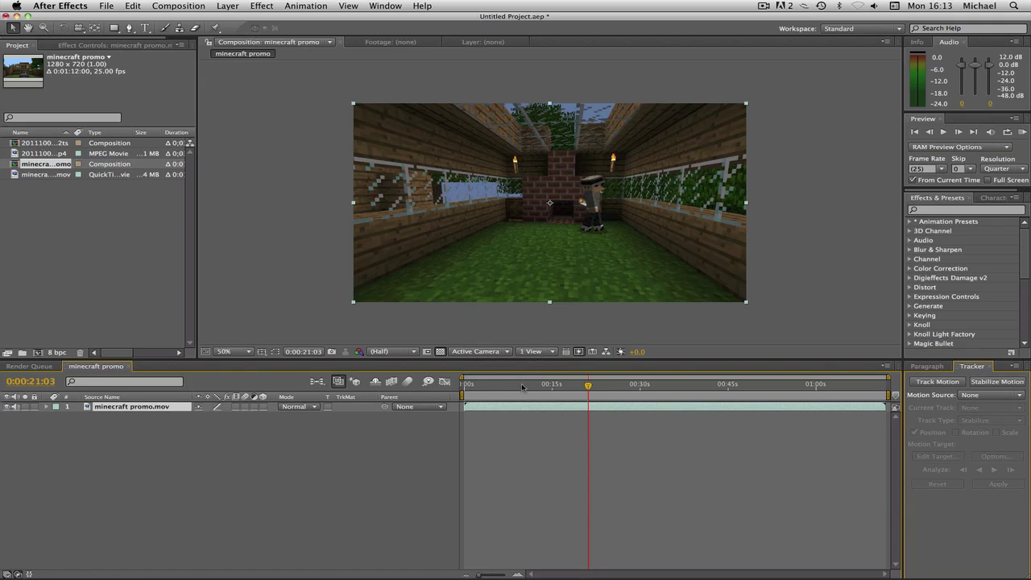
{"action": "left_click", "coordinate": [550, 386]}
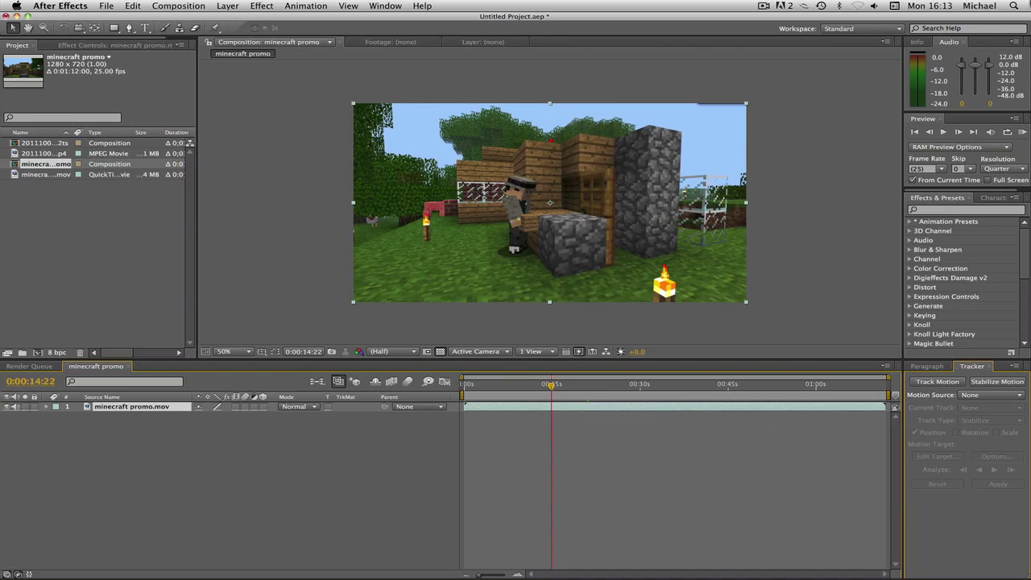
{"action": "left_click", "coordinate": [958, 131]}
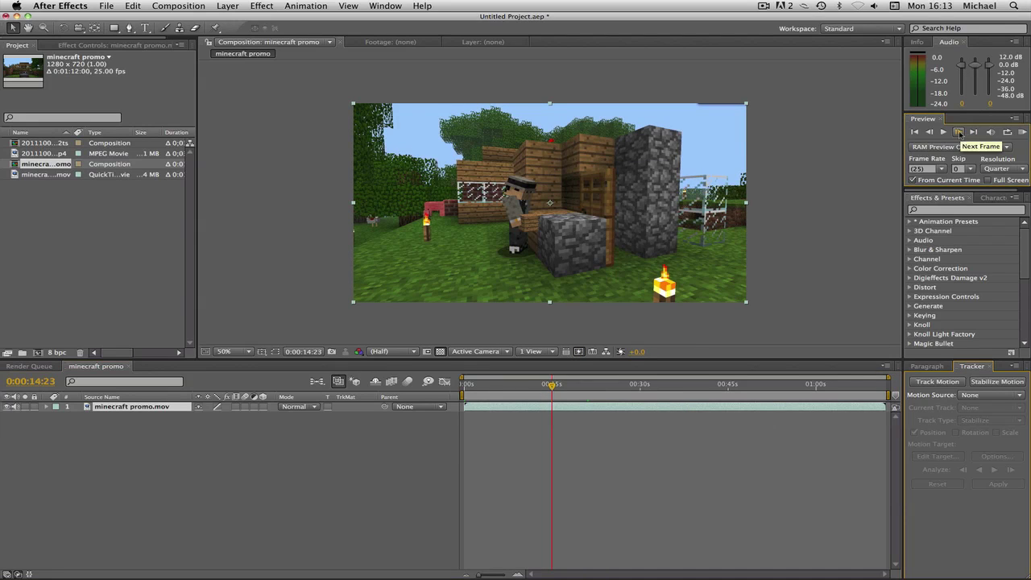
{"action": "left_click", "coordinate": [194, 5]}
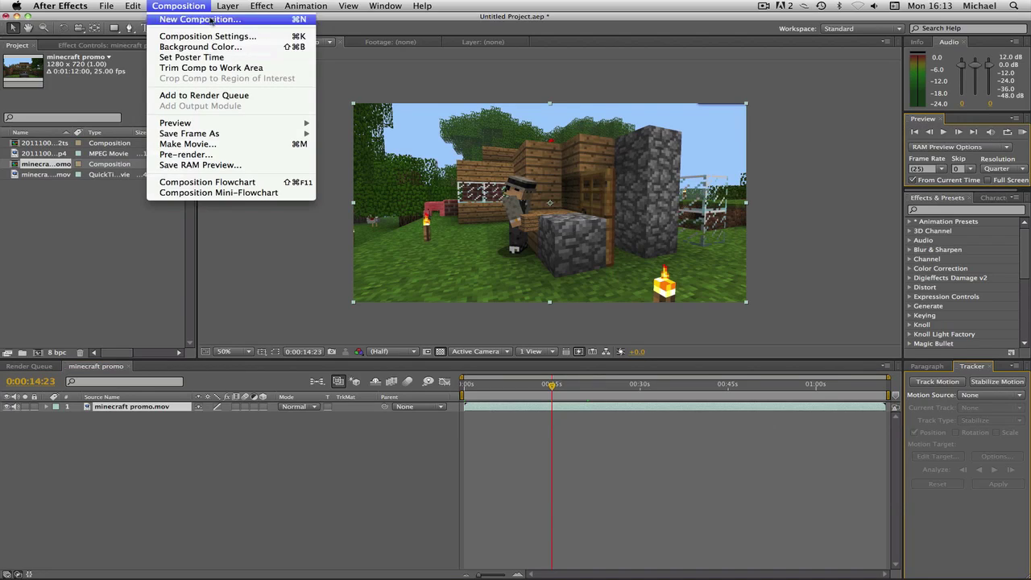
{"action": "left_click", "coordinate": [215, 98]}
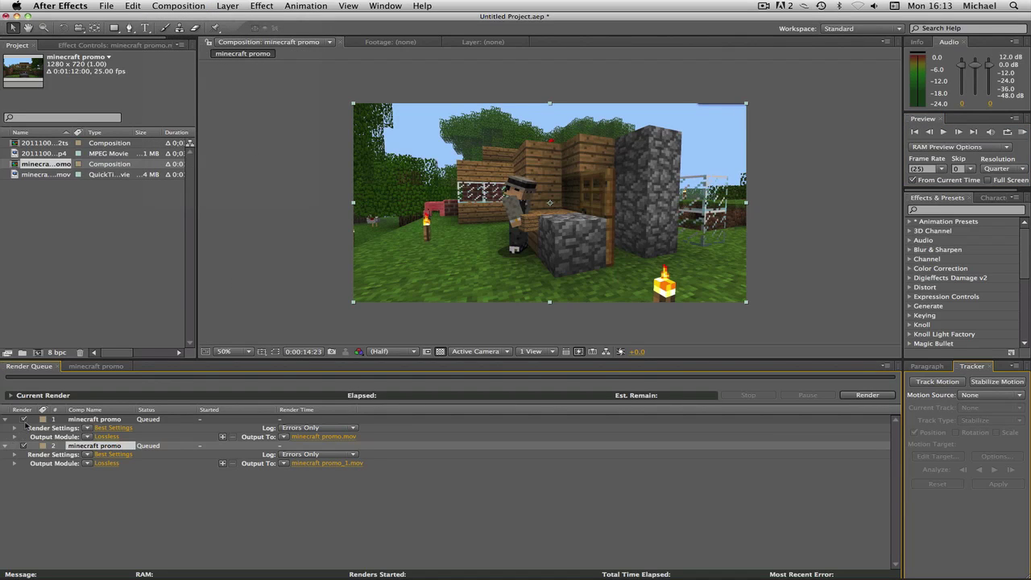
- Delete the first render item and open the Lossless output module, keeping QuickTime Movie format
{"action": "left_click", "coordinate": [114, 420]}
{"action": "key", "text": "Delete"}
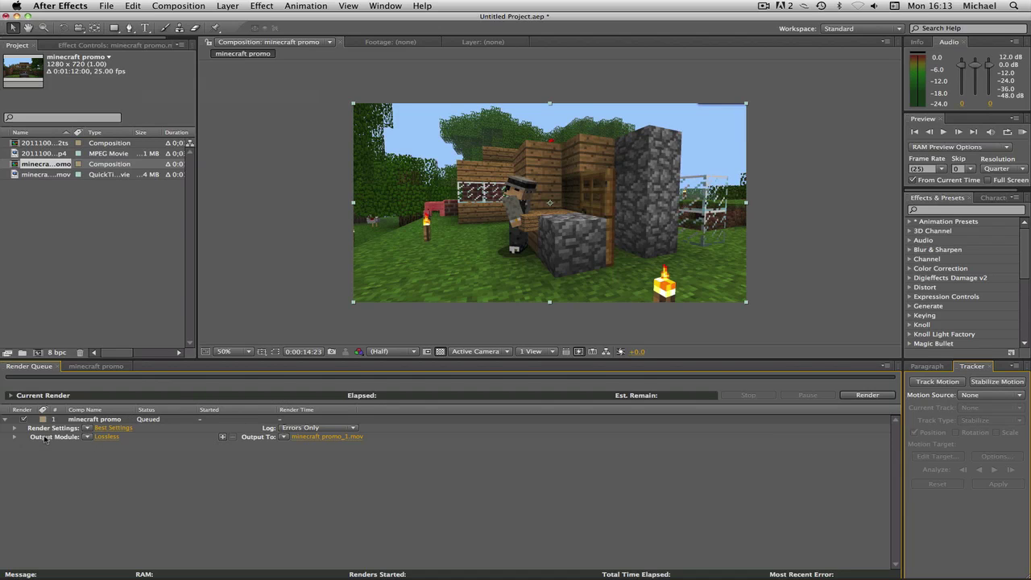
{"action": "left_click", "coordinate": [106, 437]}
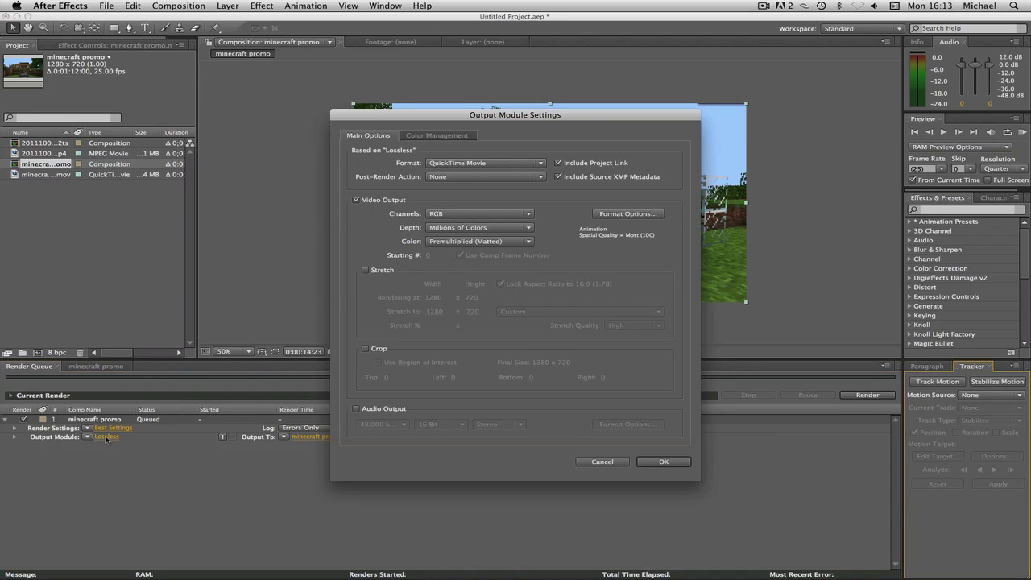
{"action": "left_click", "coordinate": [474, 165]}
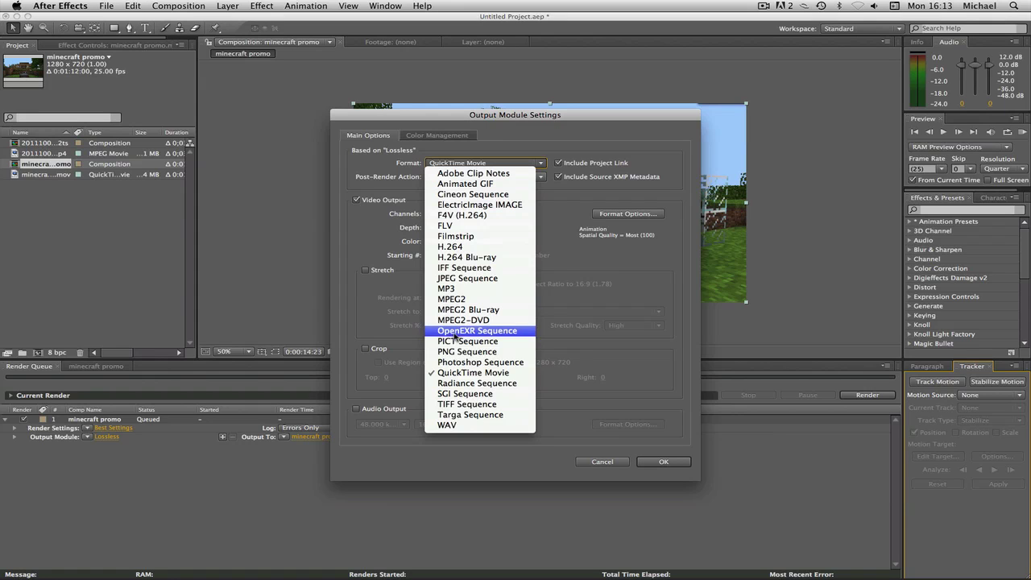
{"action": "left_click", "coordinate": [483, 372]}
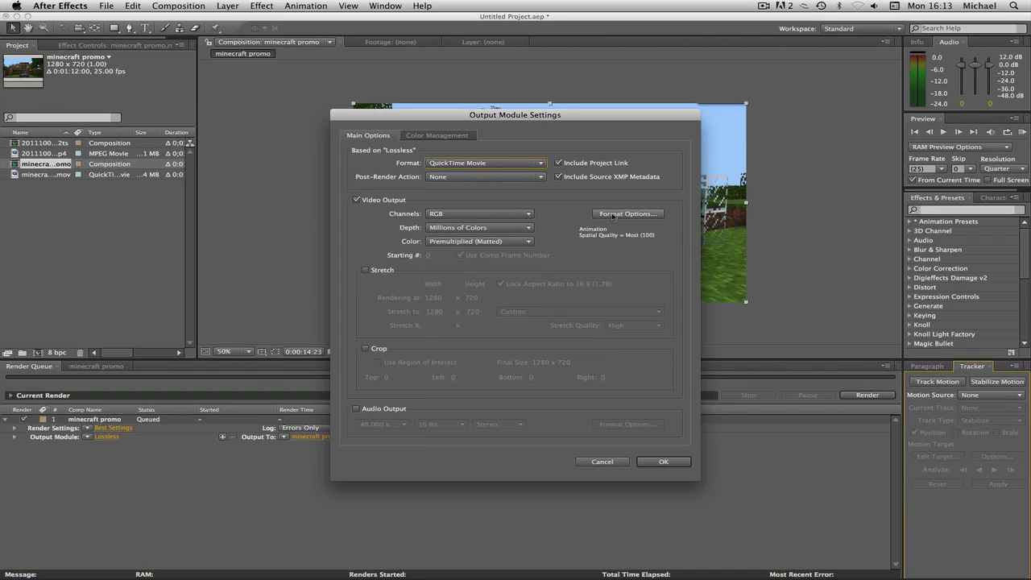
- Choose H.264 compression in the QuickTime format options, leaving the frame rate at 30 fps
{"action": "left_click", "coordinate": [635, 214]}
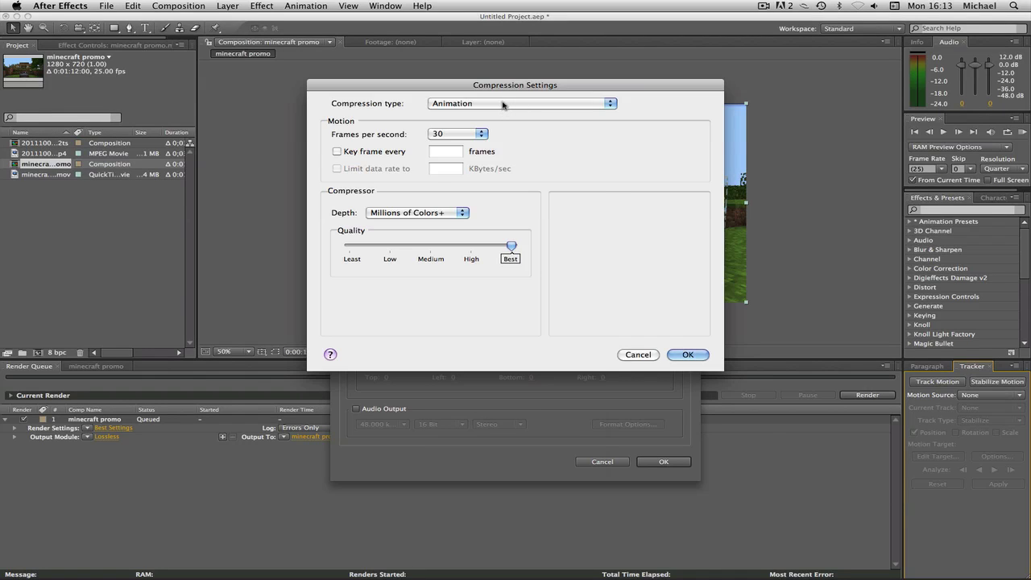
{"action": "left_click", "coordinate": [507, 105]}
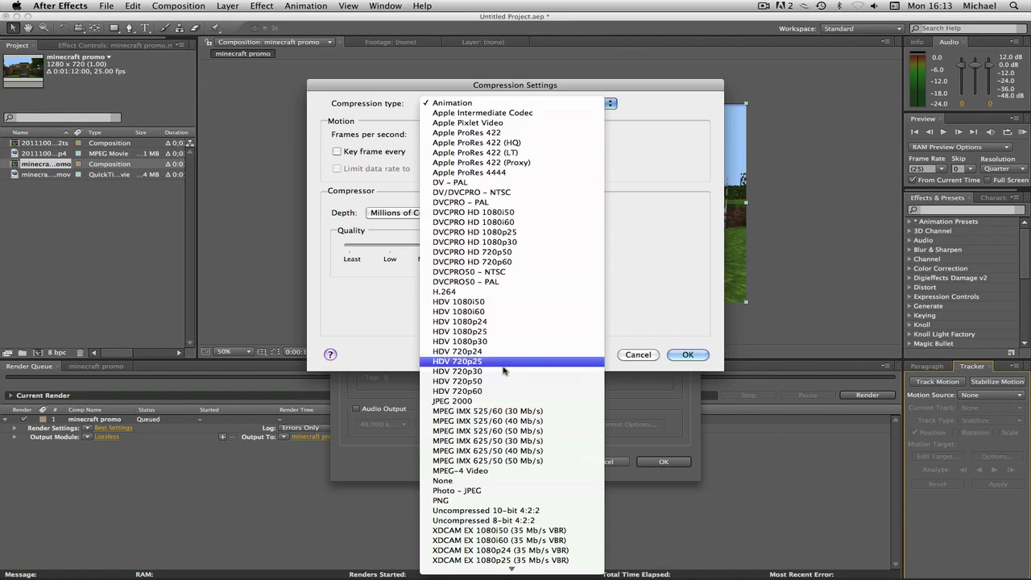
{"action": "left_click", "coordinate": [466, 293]}
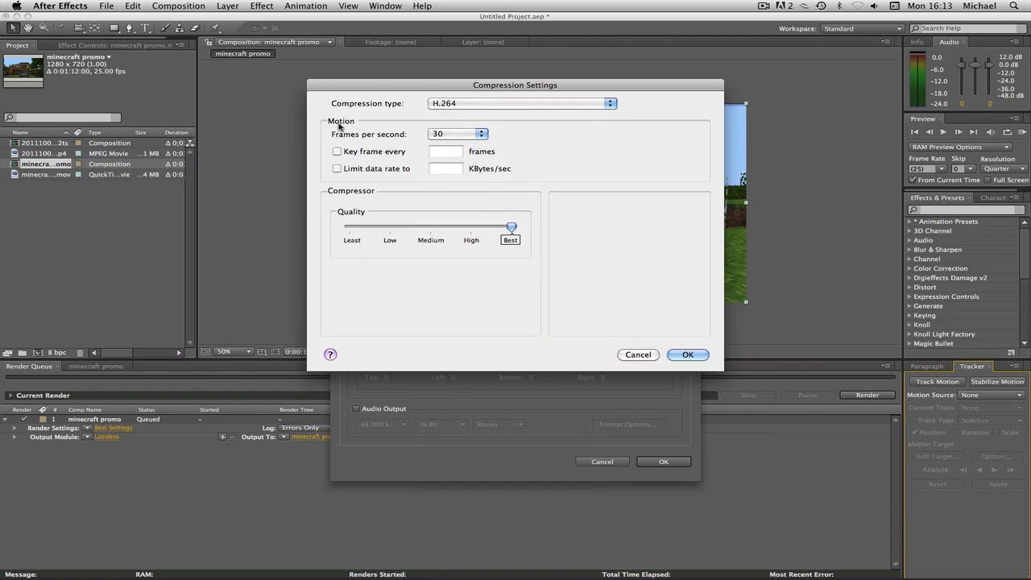
{"action": "left_click", "coordinate": [475, 134]}
{"action": "left_click", "coordinate": [536, 139]}
{"action": "left_click", "coordinate": [479, 135]}
{"action": "left_click", "coordinate": [552, 135]}
{"action": "left_click", "coordinate": [456, 133]}
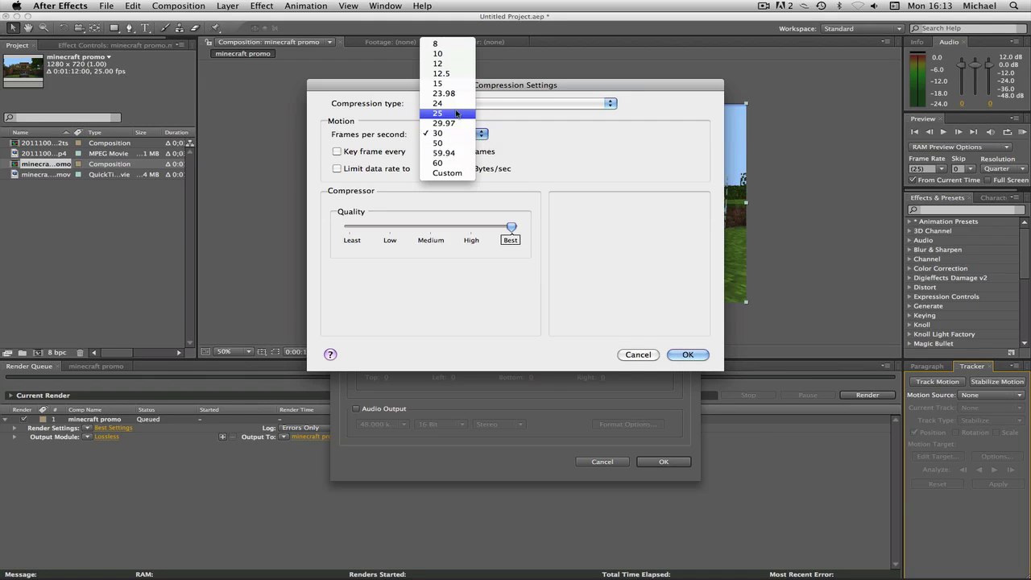
{"action": "left_click", "coordinate": [456, 117]}
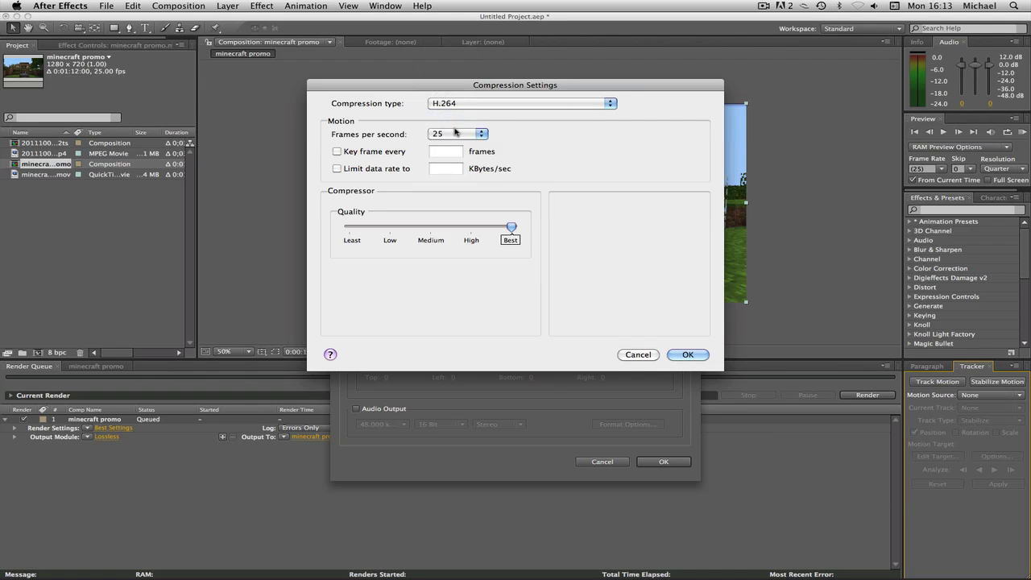
{"action": "left_click", "coordinate": [453, 137]}
{"action": "left_click", "coordinate": [447, 153]}
- Limit the data rate to 10000 KBytes/sec and confirm the compression settings
{"action": "left_click", "coordinate": [337, 168]}
{"action": "type", "text": "10000"}
{"action": "left_click", "coordinate": [691, 356]}
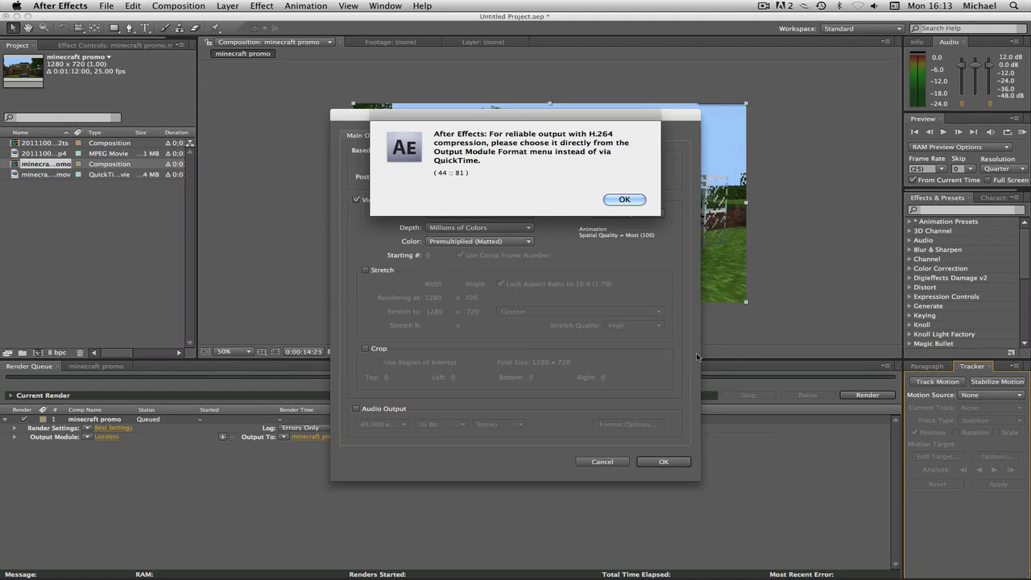
- Dismiss the H.264 warning, enable audio output, and start rendering minecraft promo_1.mov
{"action": "left_click", "coordinate": [618, 201]}
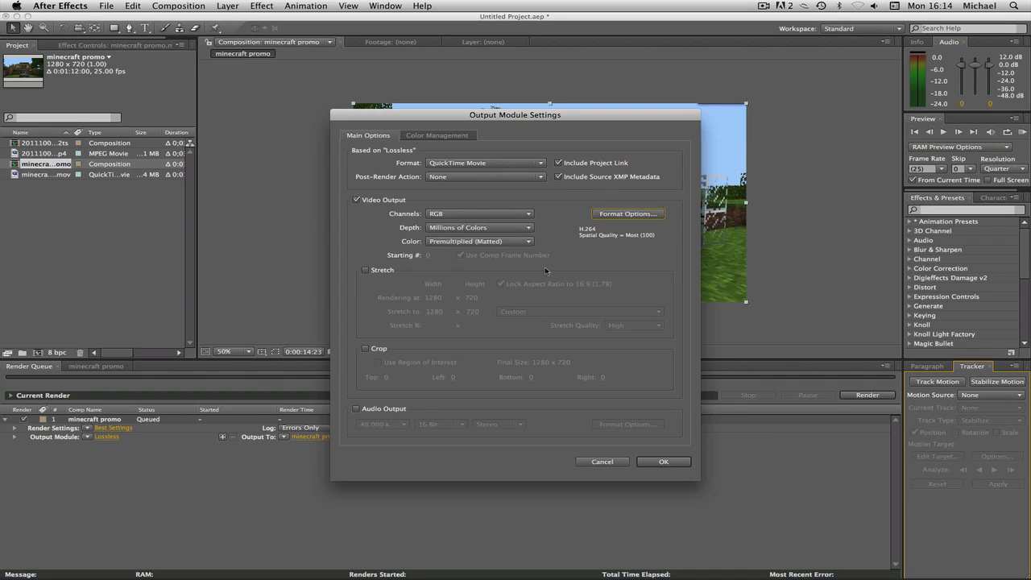
{"action": "left_click", "coordinate": [379, 409]}
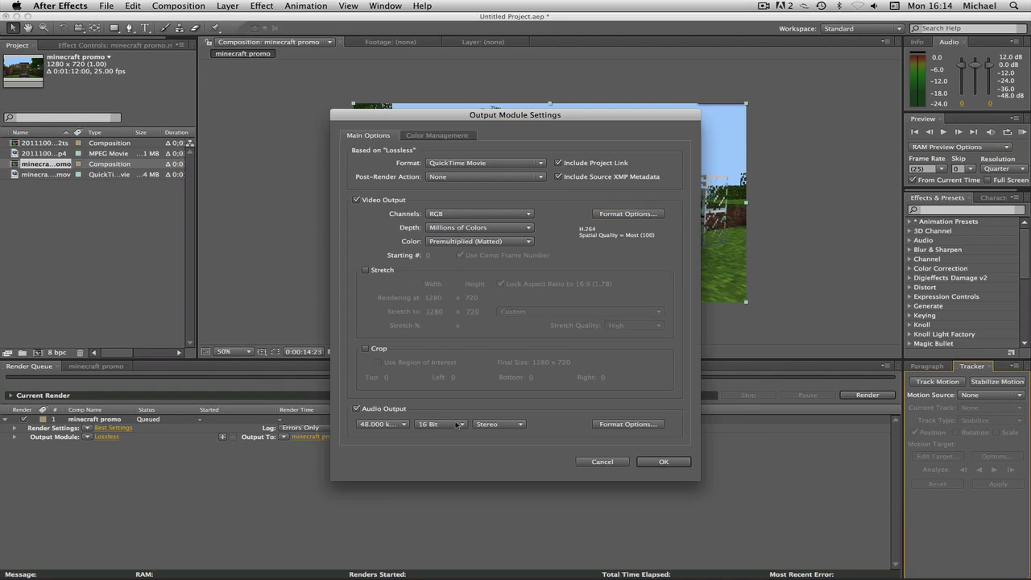
{"action": "left_click", "coordinate": [681, 462]}
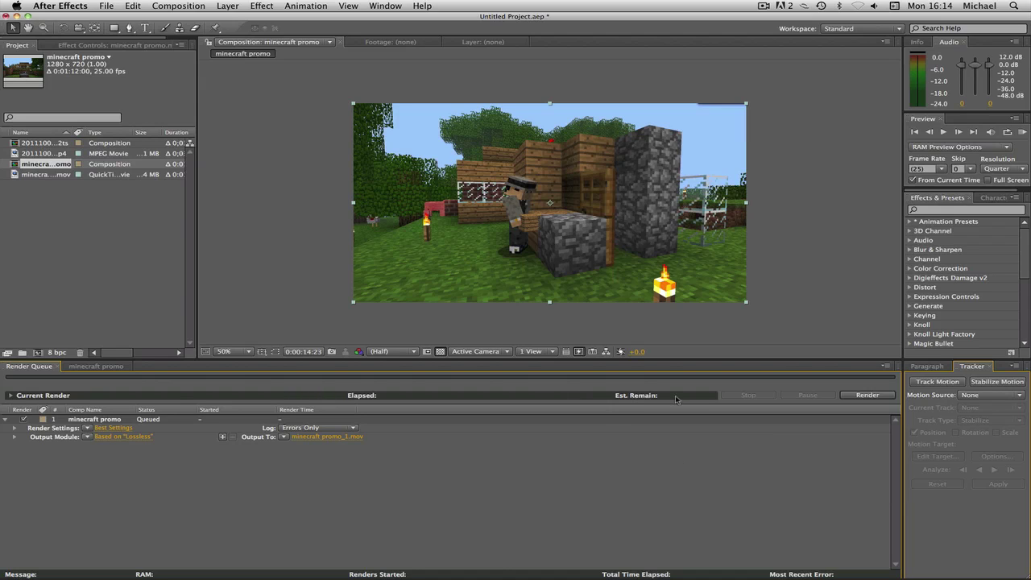
{"action": "left_click", "coordinate": [869, 395]}
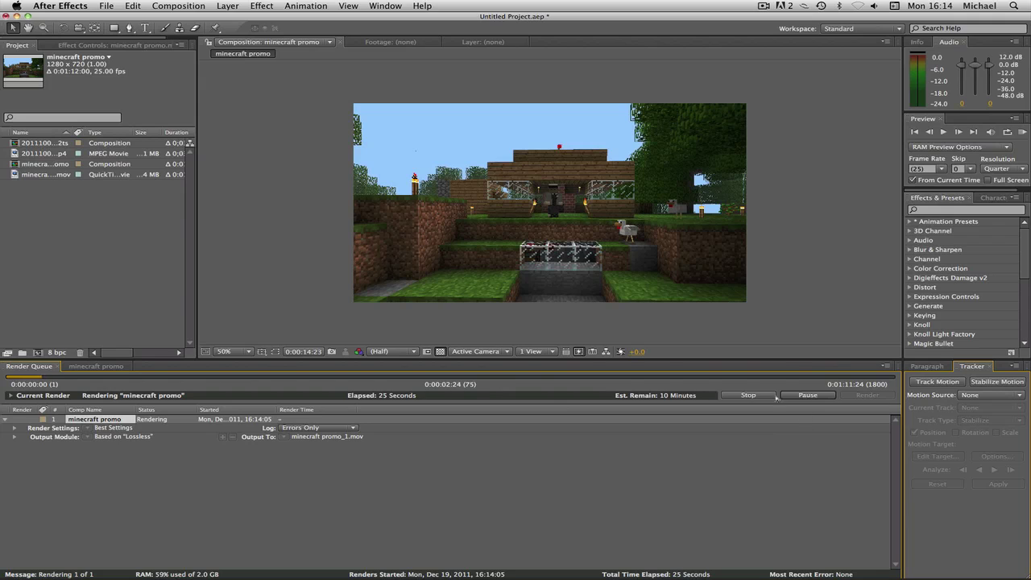
- Stop the render, return to the minecraft promo timeline, and re-enable viewer refresh with Caps Lock
{"action": "left_click", "coordinate": [749, 395]}
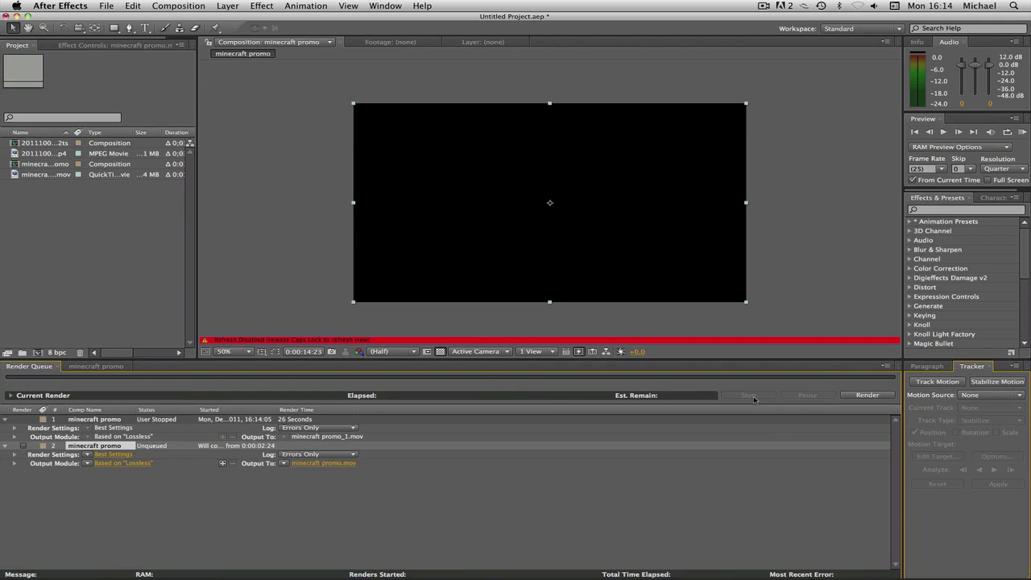
{"action": "left_click", "coordinate": [81, 367]}
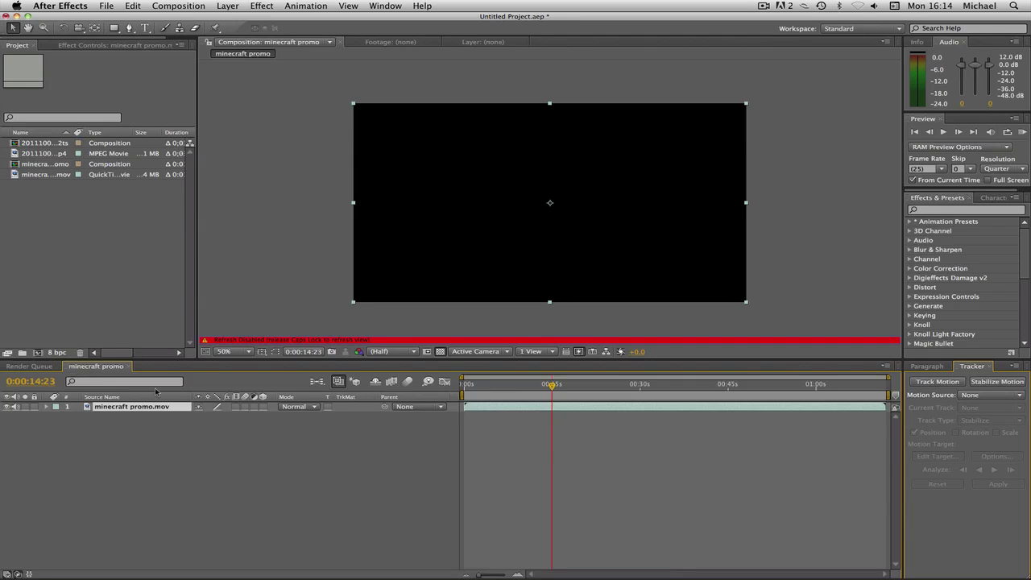
{"action": "left_click", "coordinate": [764, 5]}
{"action": "left_click", "coordinate": [781, 41]}
{"action": "key", "text": "Caps_Lock"}
- Select the minecraft promo layer and scale it up slightly by a corner handle
{"action": "left_click", "coordinate": [750, 135]}
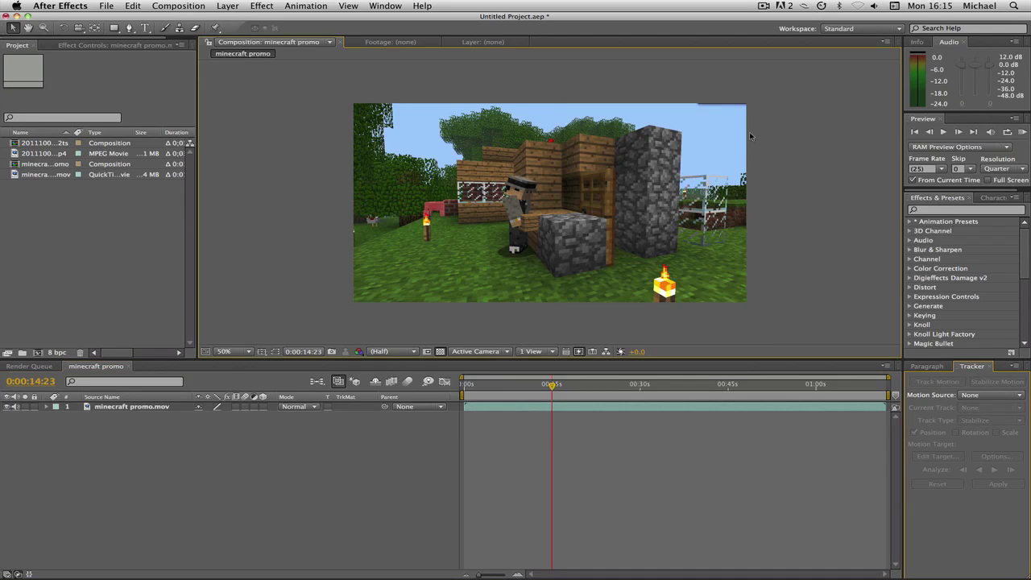
{"action": "left_click", "coordinate": [750, 108]}
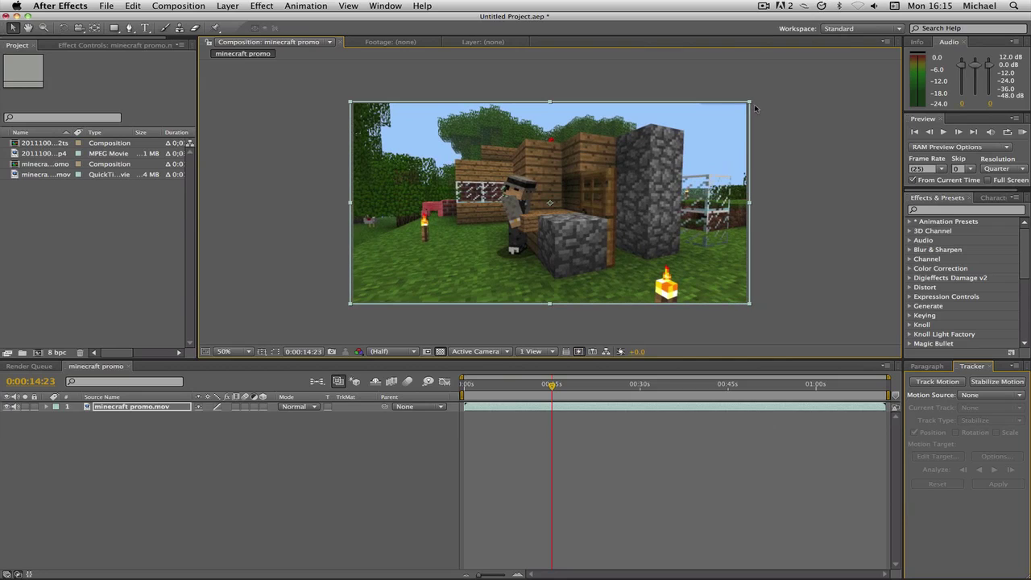
{"action": "left_click", "coordinate": [753, 106]}
{"action": "left_click", "coordinate": [746, 108]}
{"action": "left_click_drag", "start_coordinate": [749, 103], "coordinate": [751, 102]}
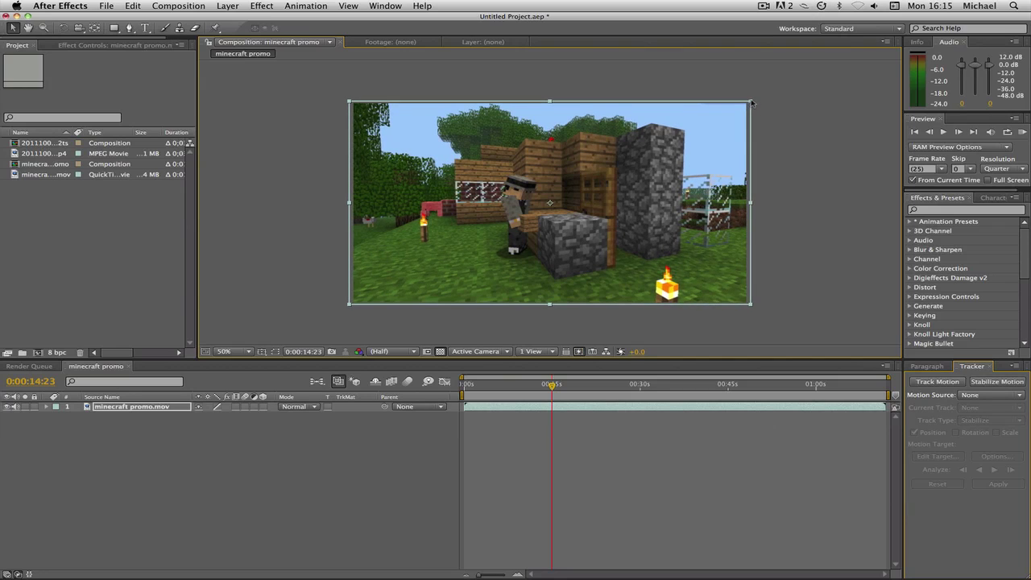
{"action": "left_click", "coordinate": [765, 103]}
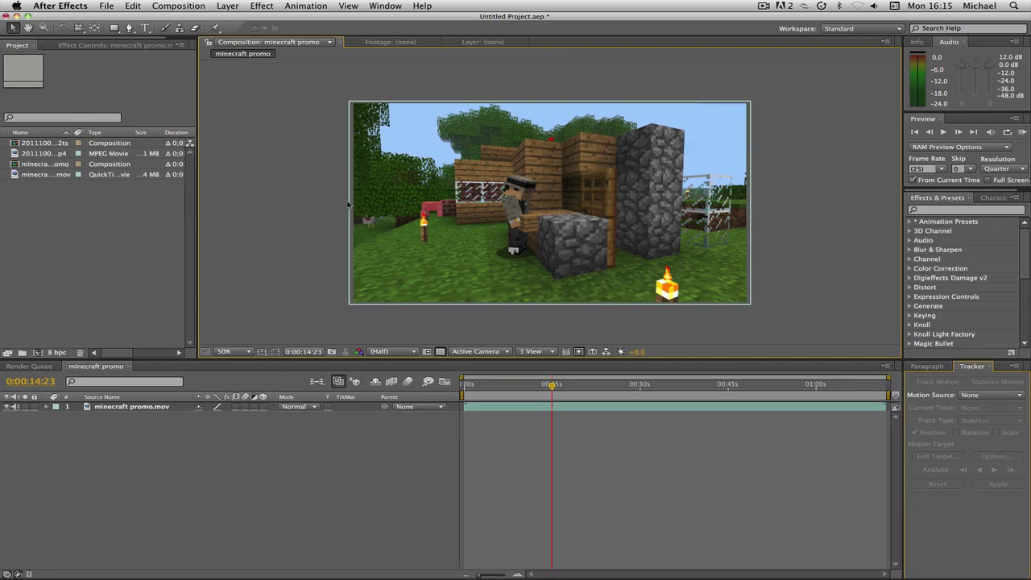
- Add the composition to the render queue and delete the duplicate queued item
{"action": "left_click", "coordinate": [162, 8]}
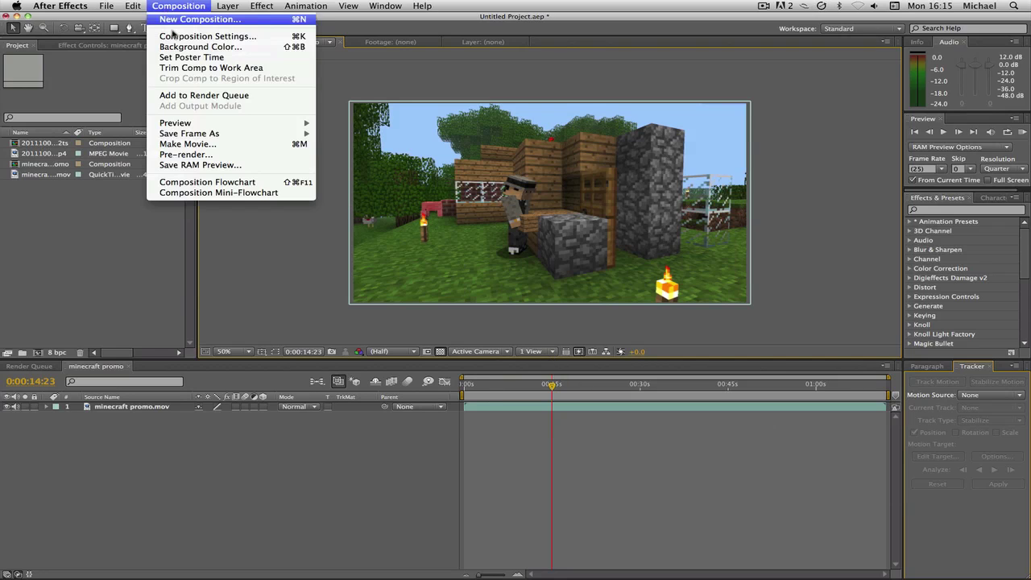
{"action": "left_click", "coordinate": [212, 98]}
{"action": "left_click", "coordinate": [111, 425]}
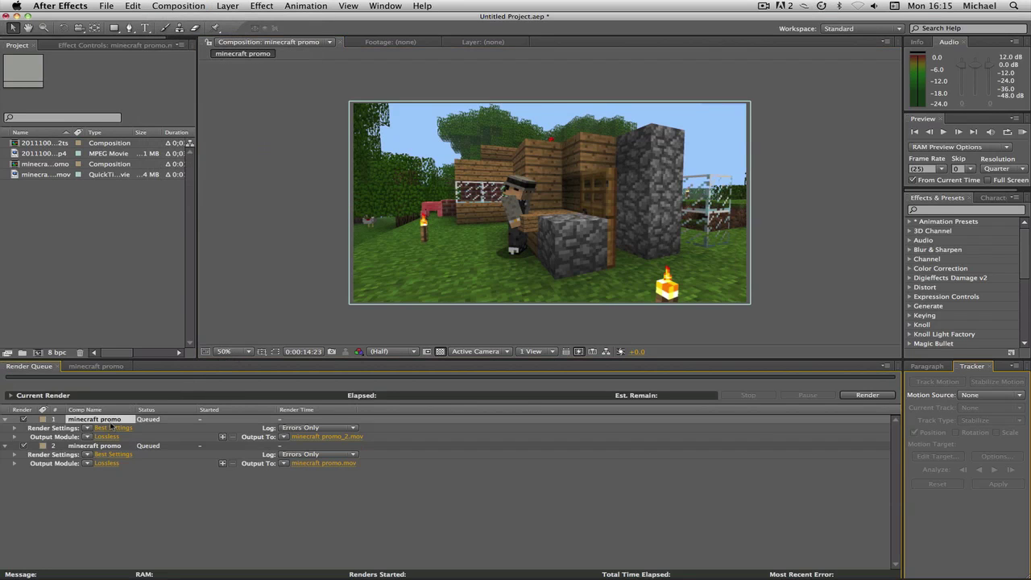
{"action": "key", "text": "Delete"}
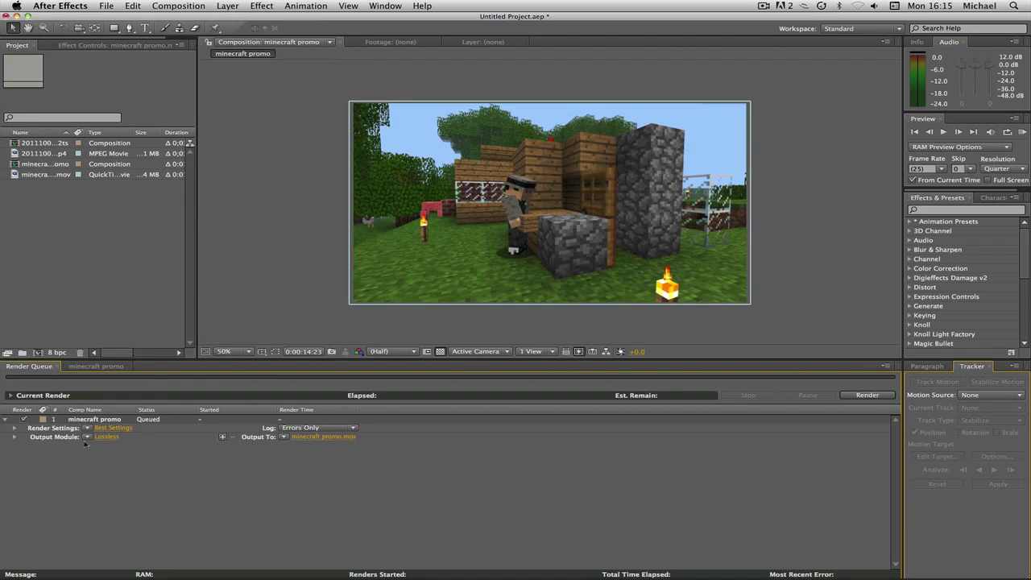
- Change the output module format from QuickTime Movie to H.264
{"action": "left_click", "coordinate": [98, 439]}
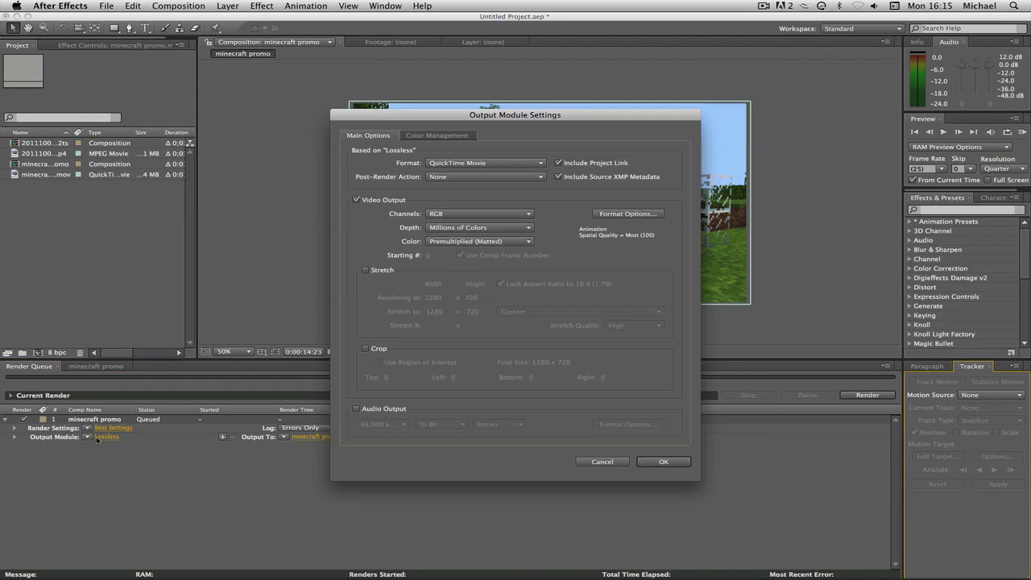
{"action": "left_click", "coordinate": [481, 164]}
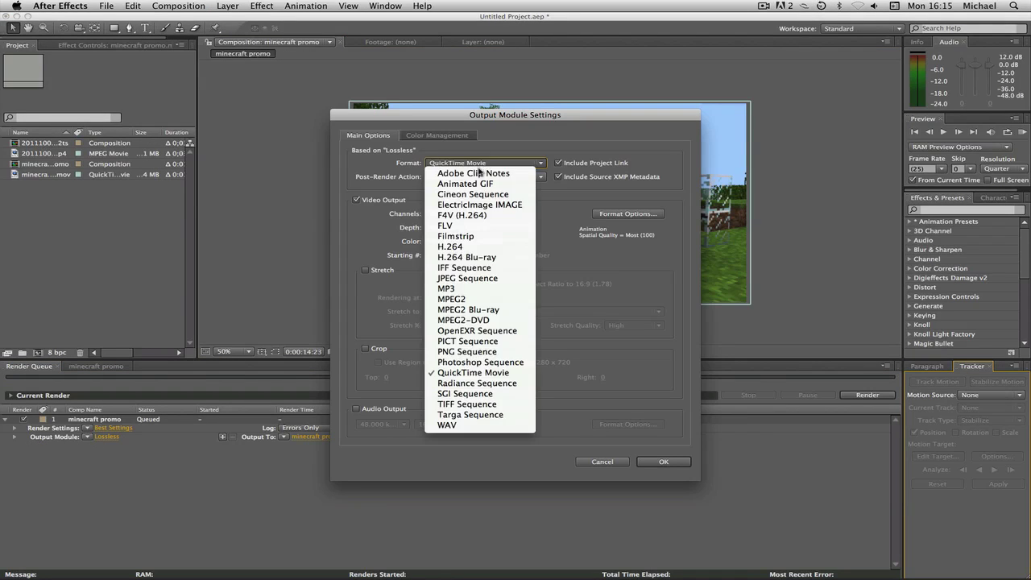
{"action": "left_click", "coordinate": [463, 247]}
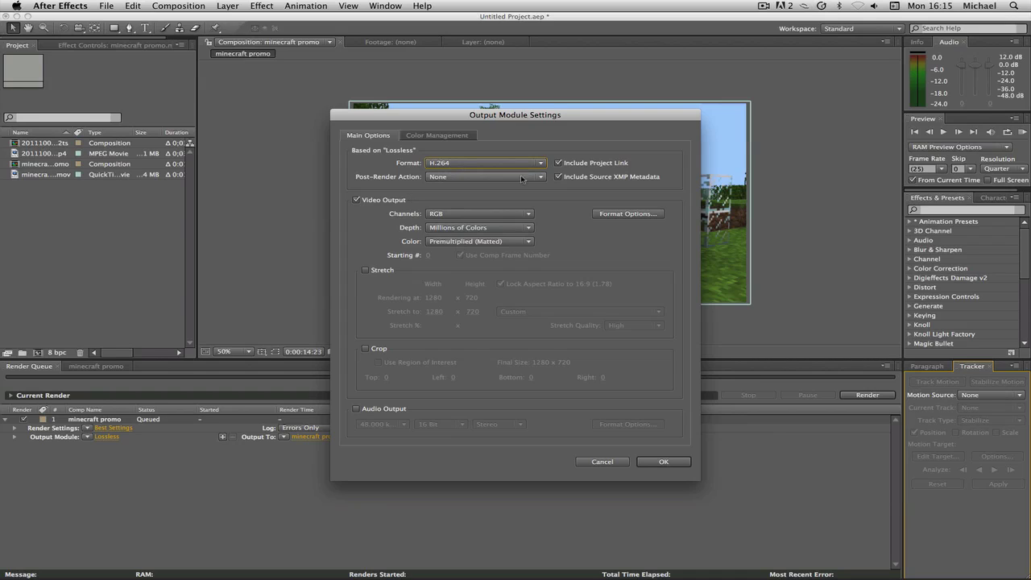
- Open the H.264 format options and review the Video settings: 60 fps, High profile, VBR 1 Pass
{"action": "left_click", "coordinate": [642, 215]}
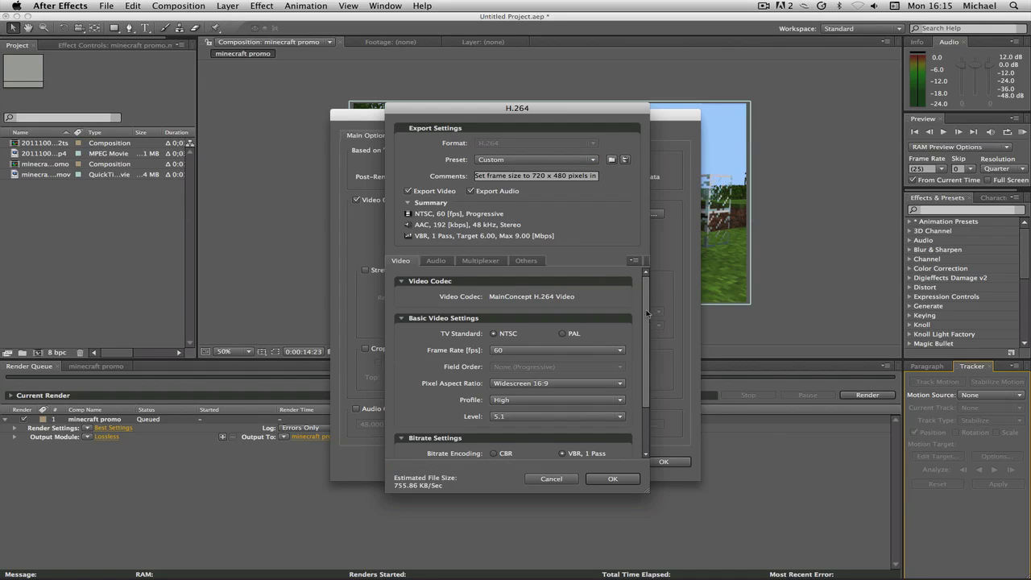
{"action": "left_click_drag", "start_coordinate": [647, 337], "coordinate": [645, 362]}
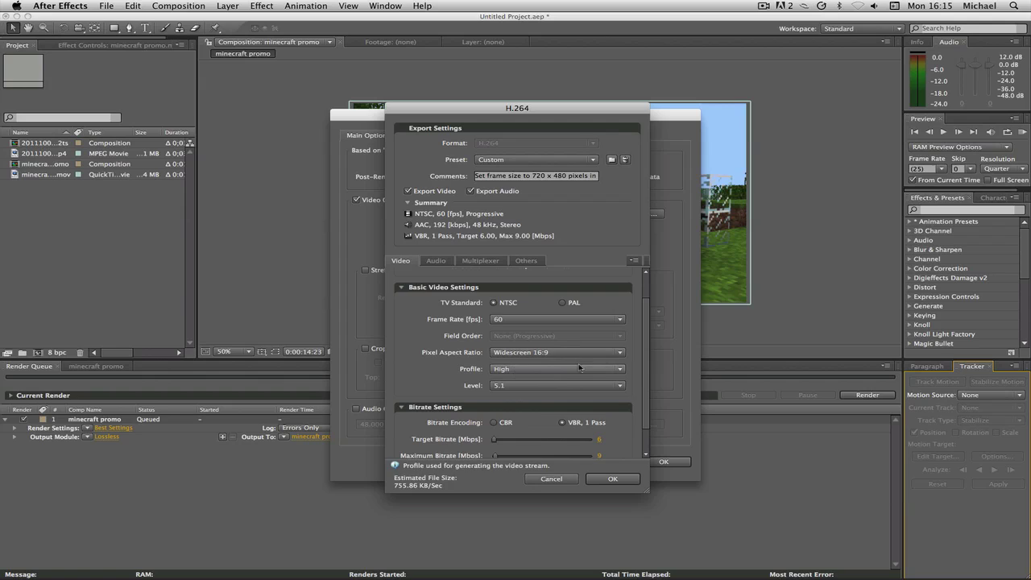
{"action": "scroll", "coordinate": [648, 334], "scroll_direction": "down", "scroll_amount": 2}
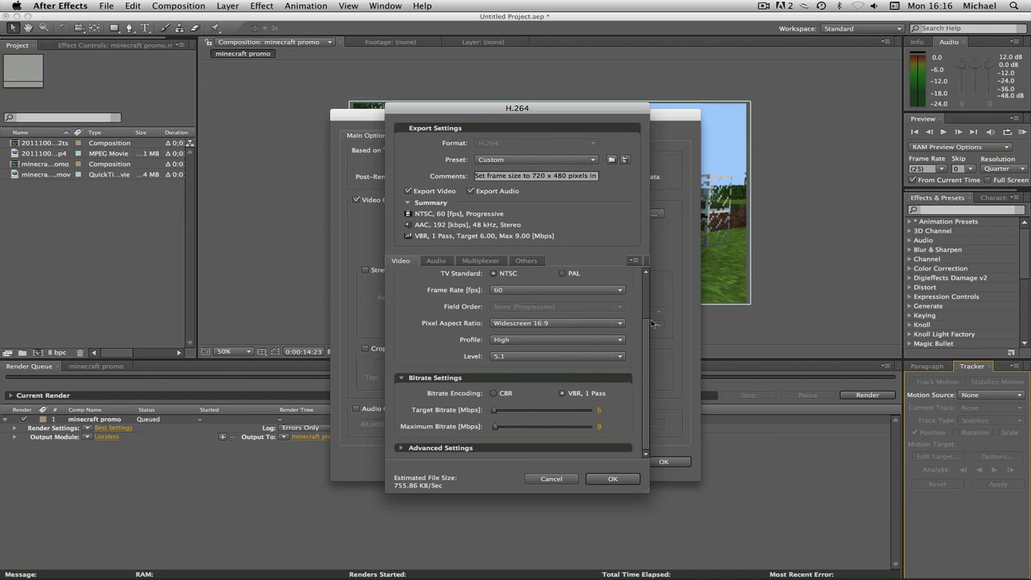
{"action": "left_click_drag", "start_coordinate": [651, 327], "coordinate": [646, 276]}
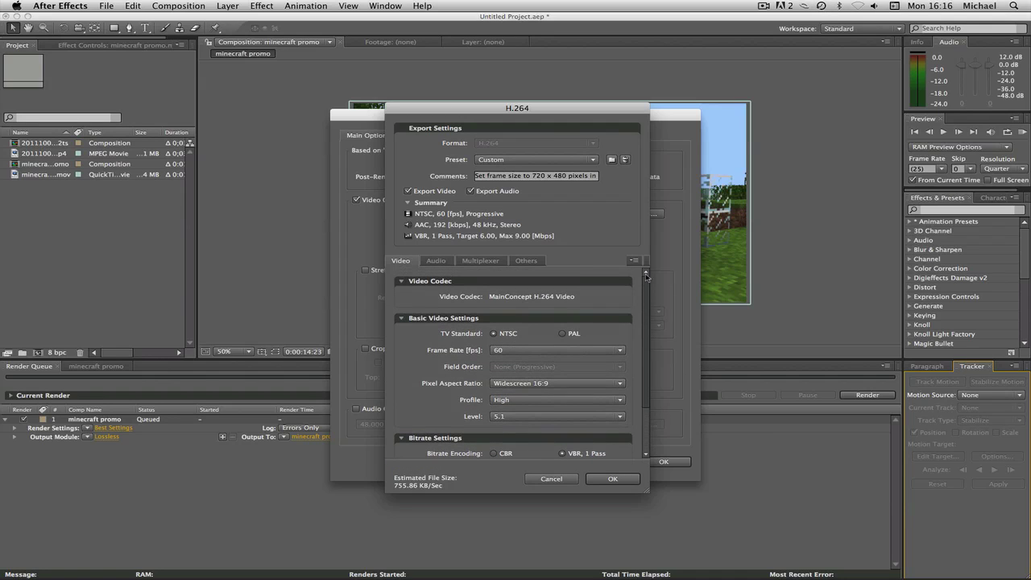
- Review the Audio (AAC 192 kbps), Multiplexer (MP4) and Others tabs, then accept the H.264 settings
{"action": "left_click", "coordinate": [440, 264]}
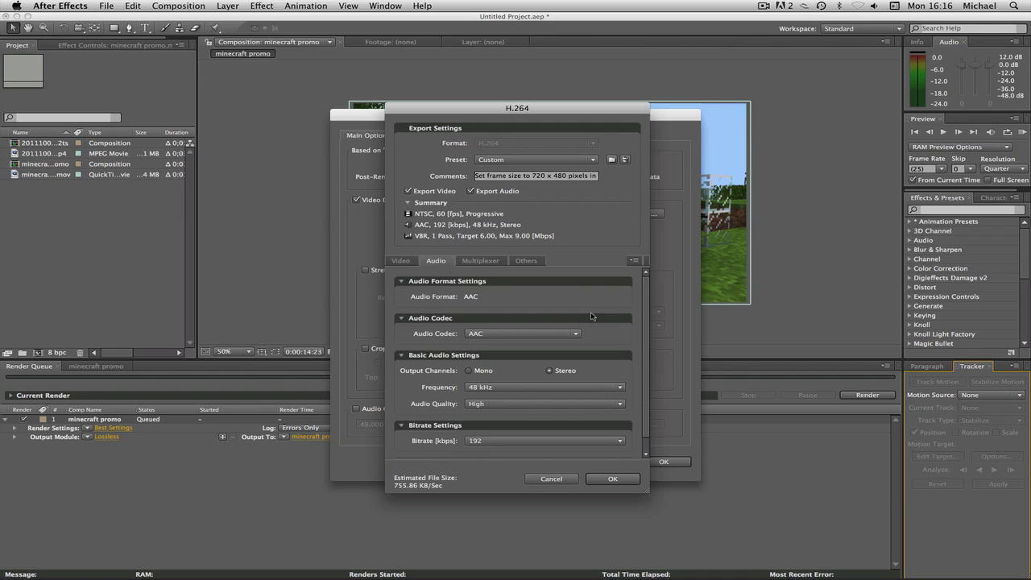
{"action": "scroll", "coordinate": [524, 362], "scroll_direction": "down", "scroll_amount": 2}
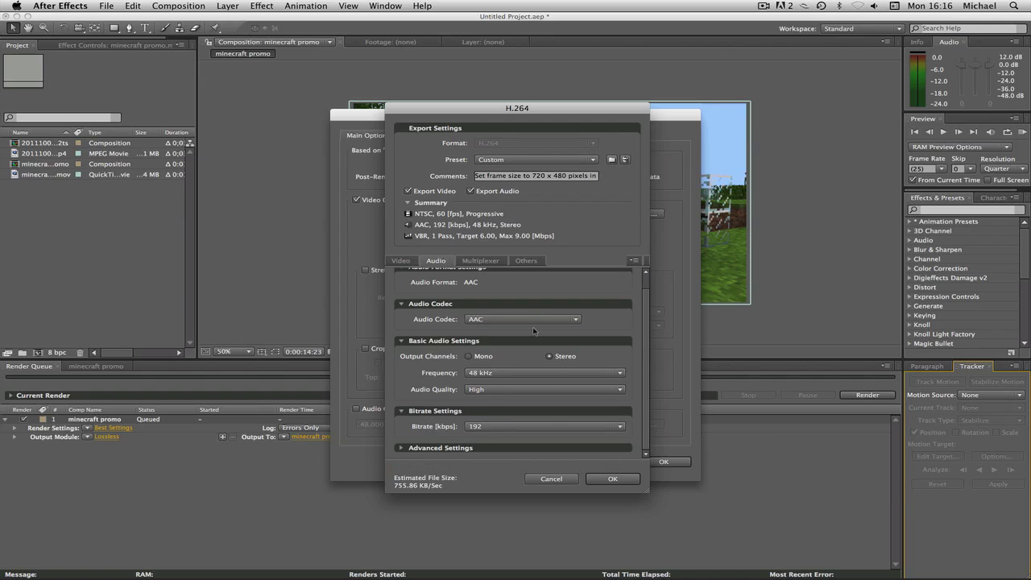
{"action": "left_click", "coordinate": [477, 262]}
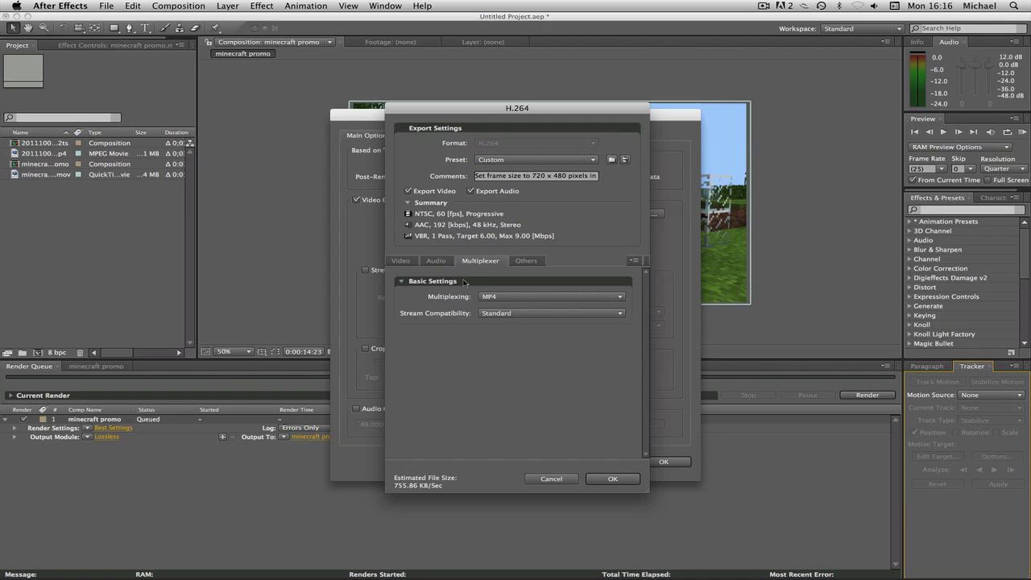
{"action": "left_click", "coordinate": [539, 261]}
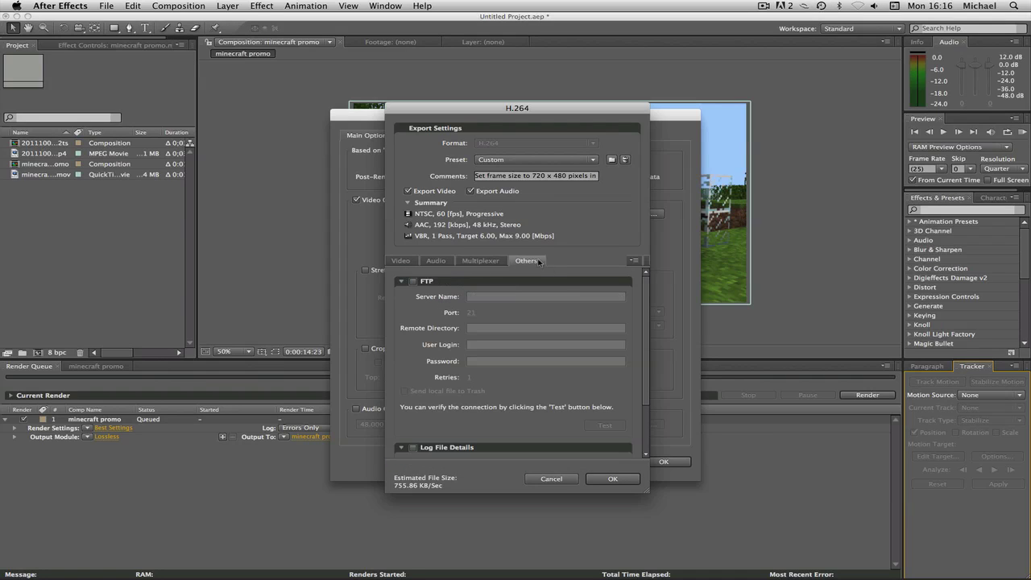
{"action": "left_click", "coordinate": [480, 260]}
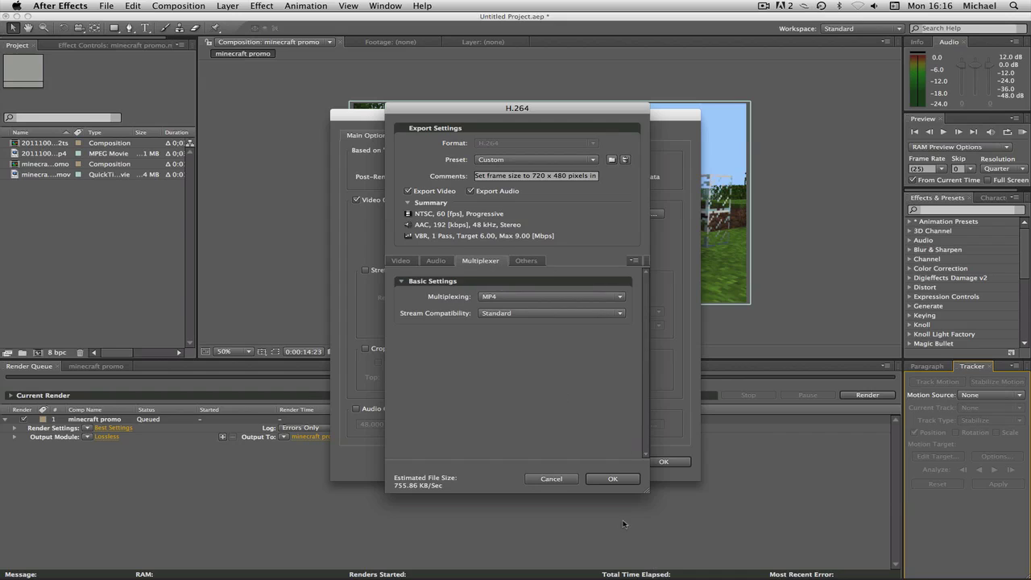
{"action": "left_click", "coordinate": [612, 480]}
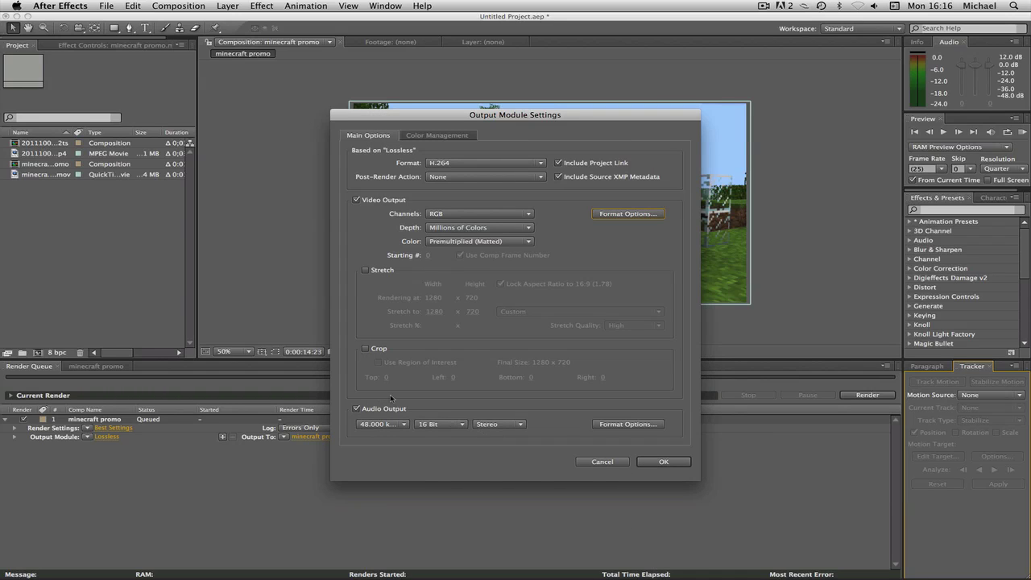
- Confirm the output module settings and render the comp to minecraft promo.mp4
{"action": "left_click", "coordinate": [657, 461]}
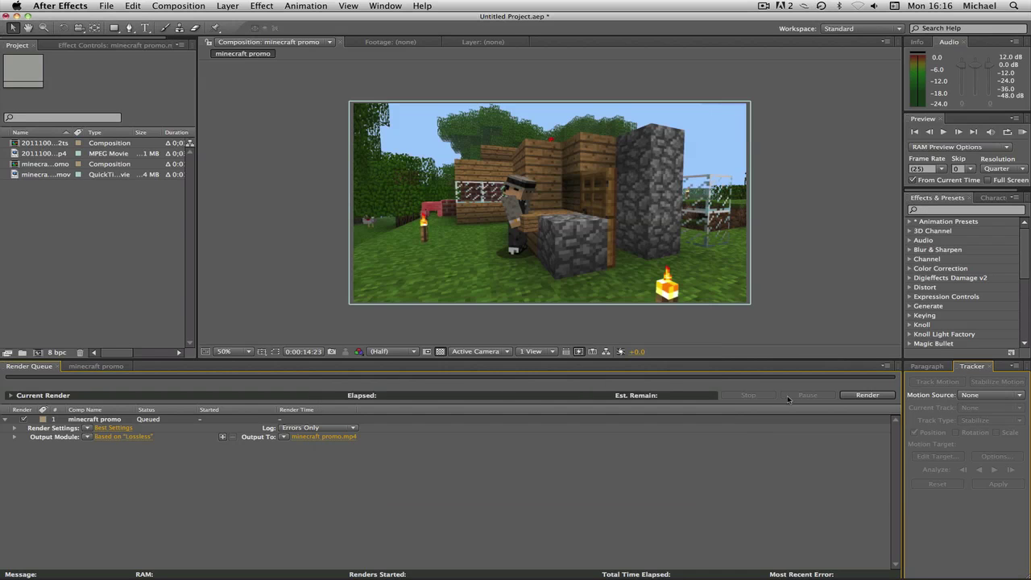
{"action": "left_click", "coordinate": [840, 395]}
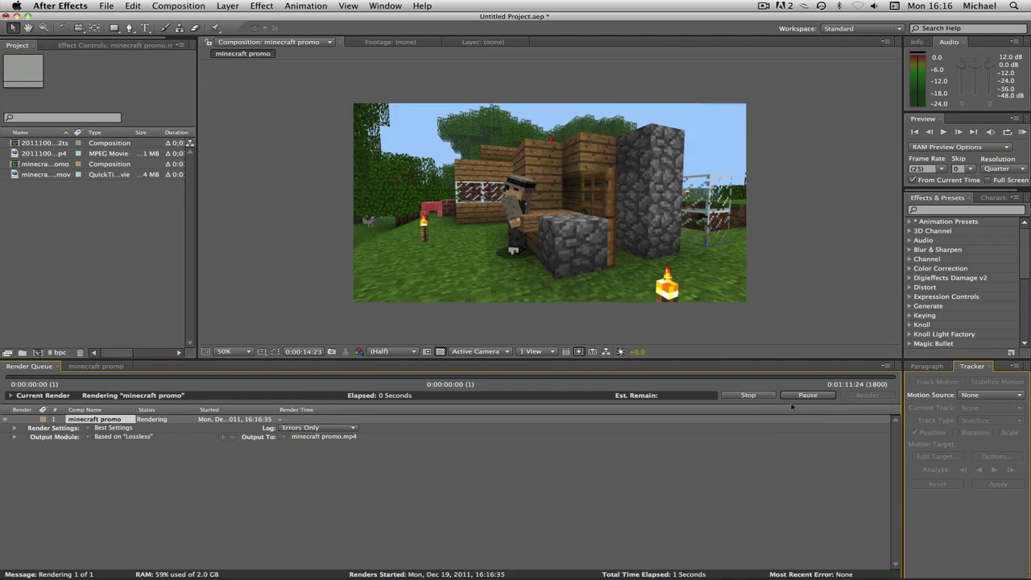